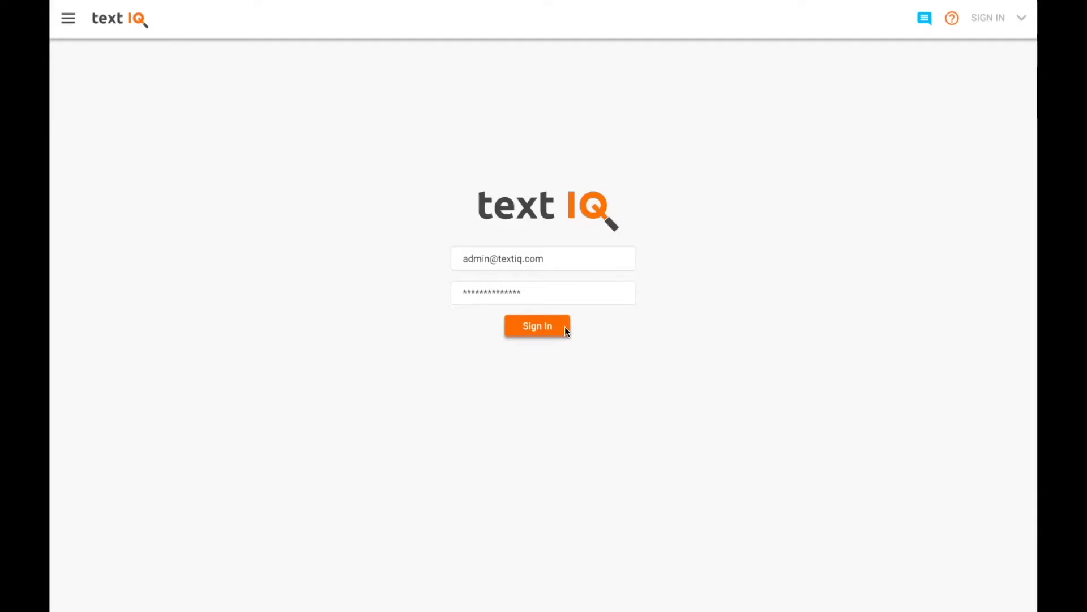
Step: Sign in to Text IQ as the administrator to load the Dashboard Summary
click(535, 324)
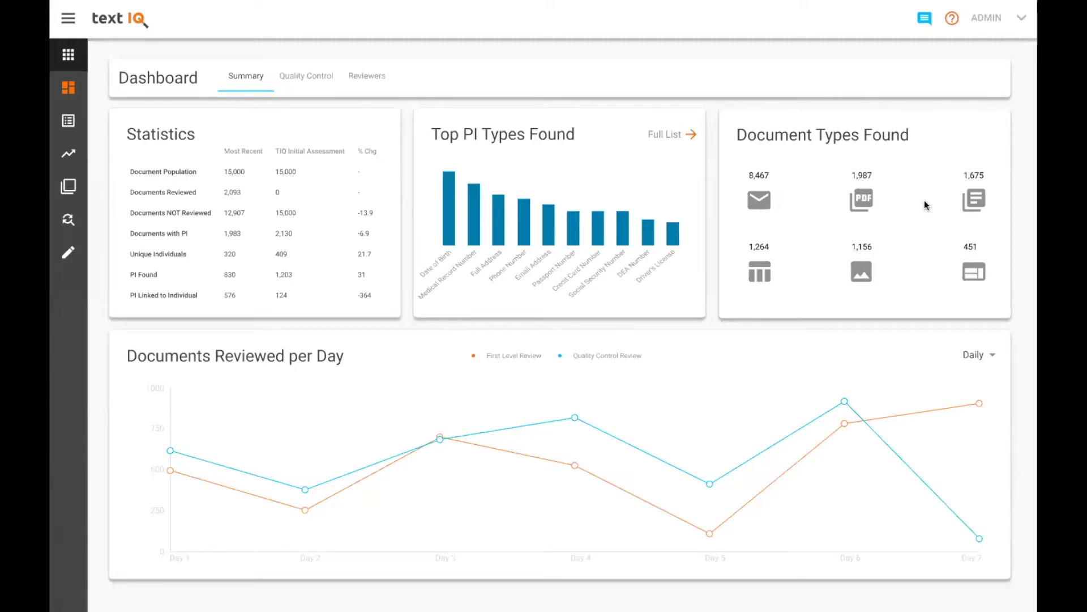
Step: Look over the Reviewers, Quality Control and Summary dashboards, then open Report Generation's Individuals Report
click(364, 76)
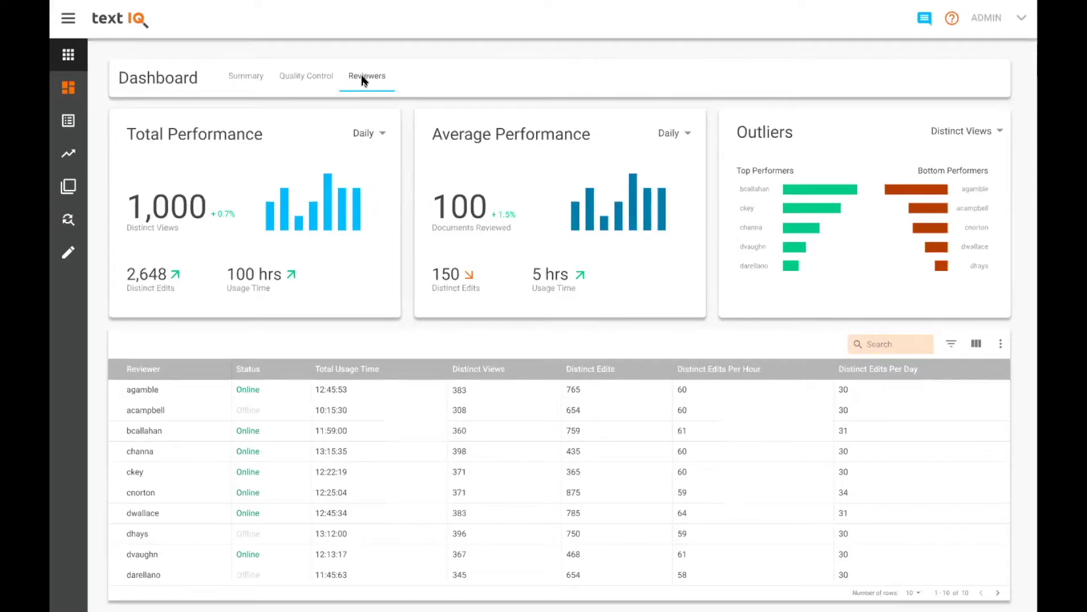
click(309, 77)
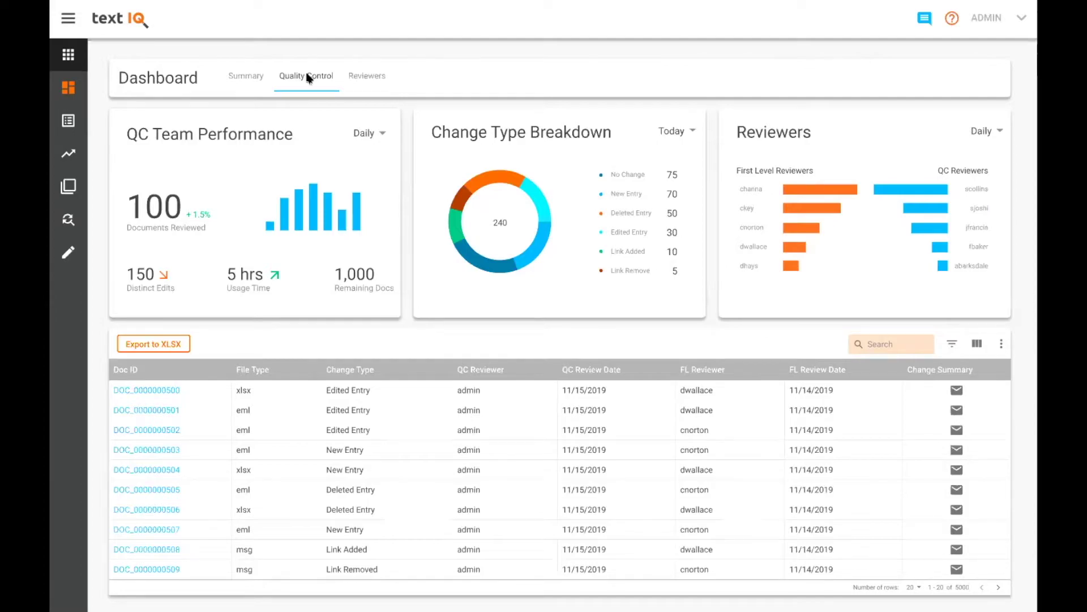
click(243, 78)
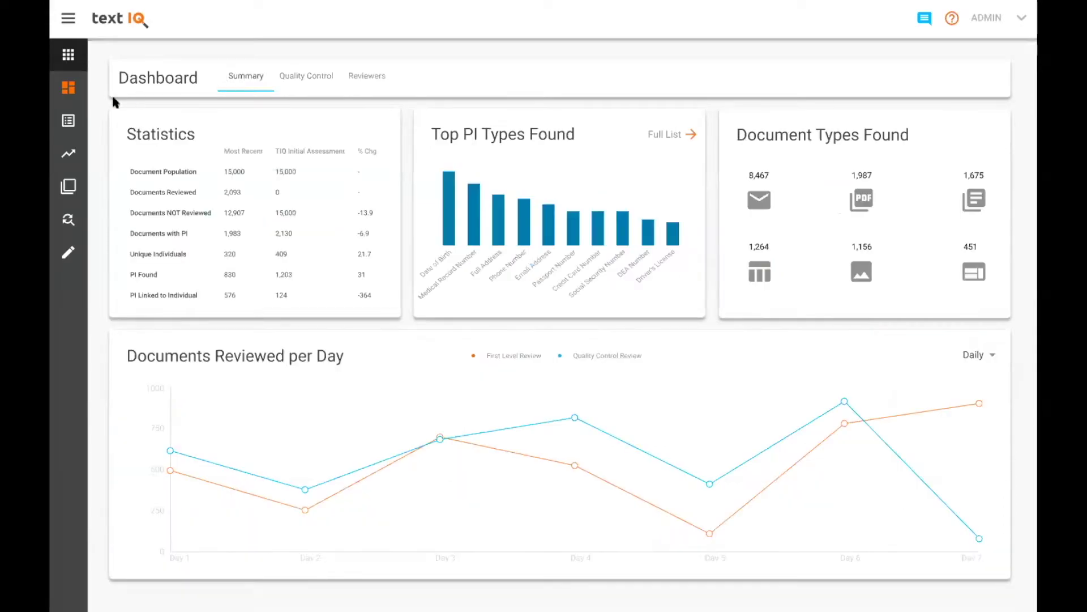
click(68, 120)
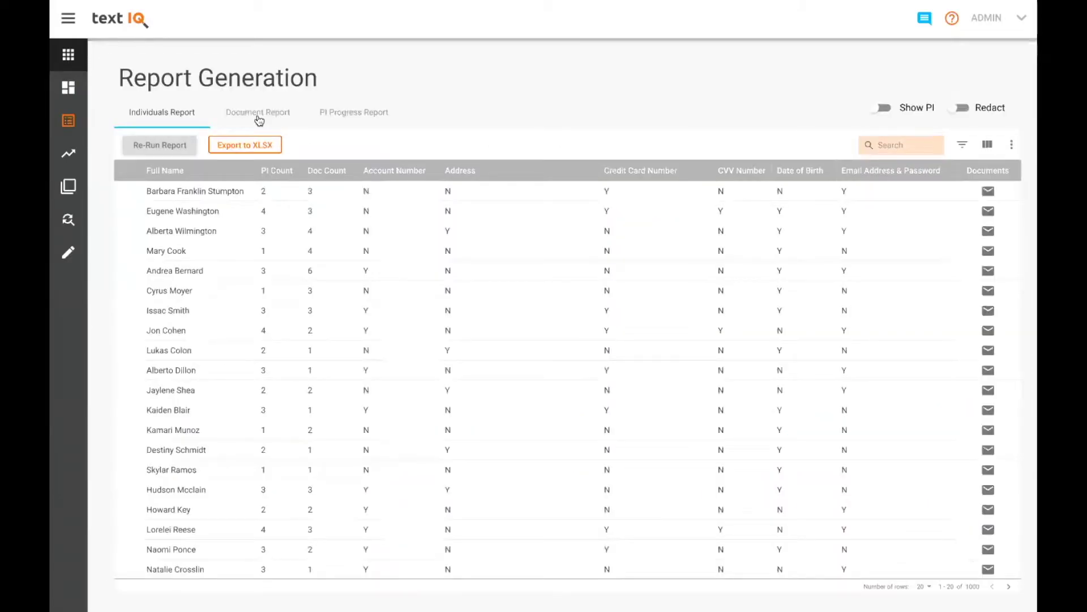
Step: Switch to the Document Report and turn on Show PI to reveal actual values
click(257, 113)
click(881, 111)
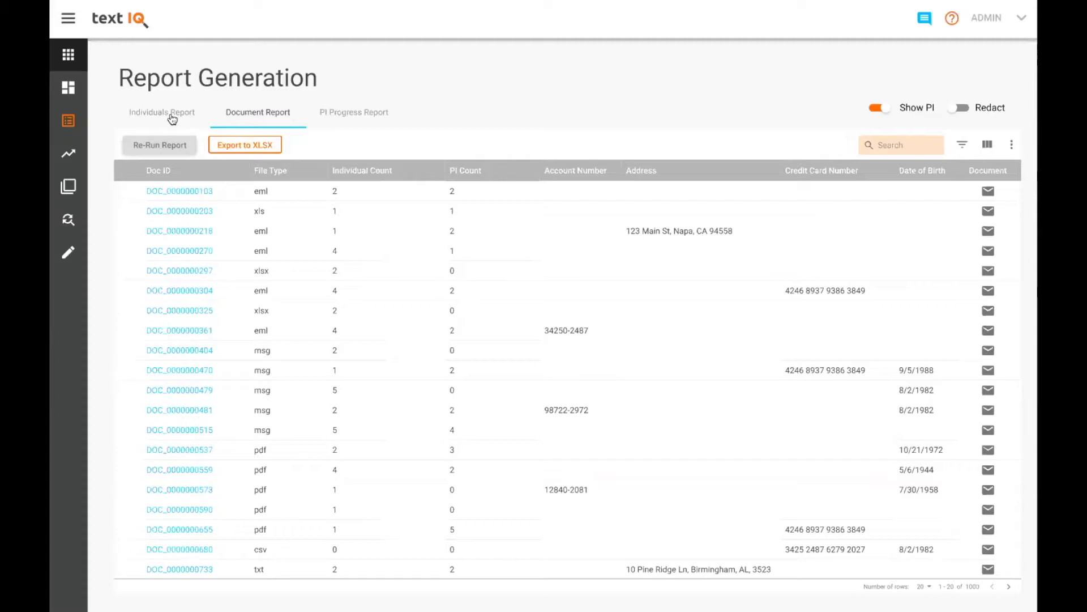
Step: Return to the Individuals Report, now showing each person's actual PI values
click(173, 118)
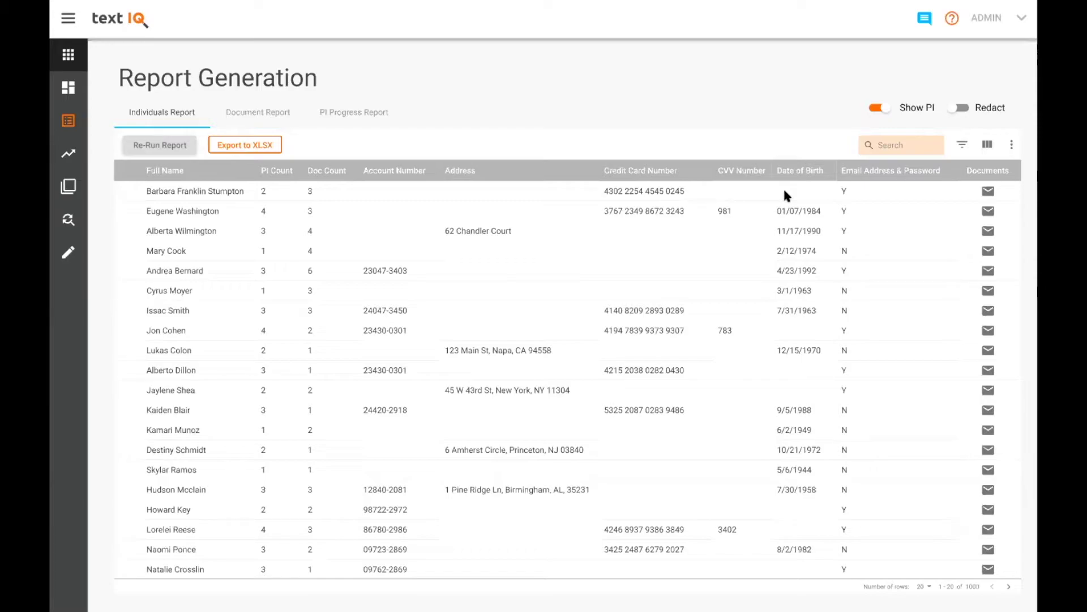
click(71, 256)
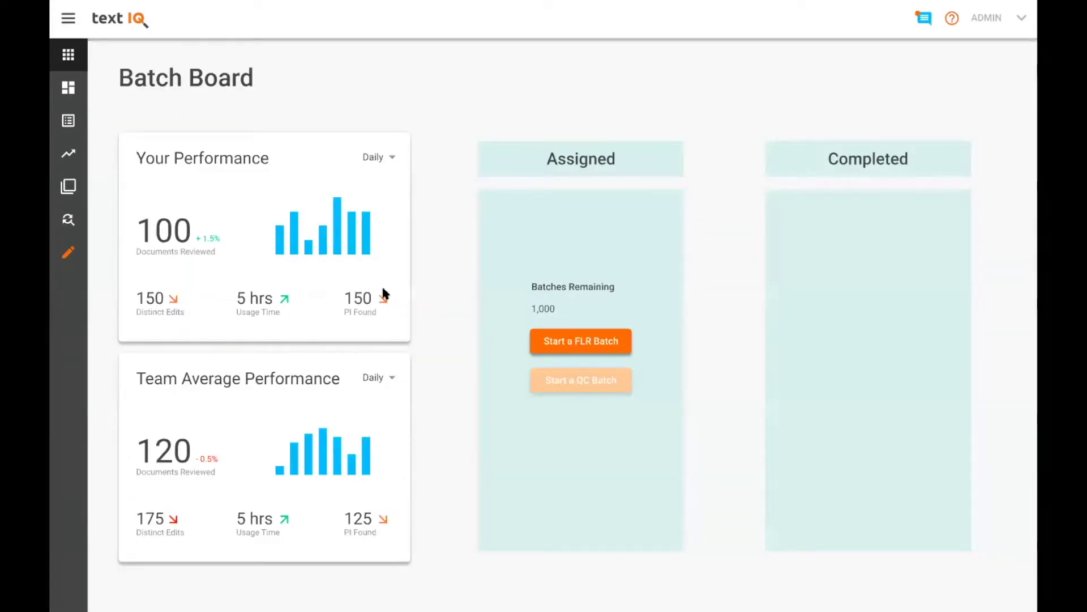
click(583, 342)
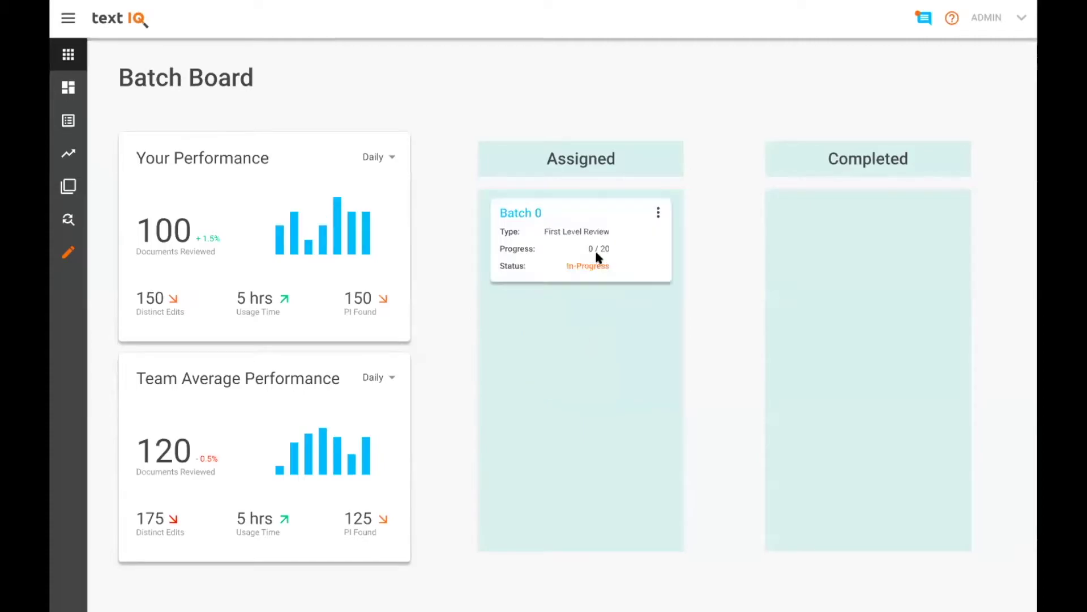
click(602, 236)
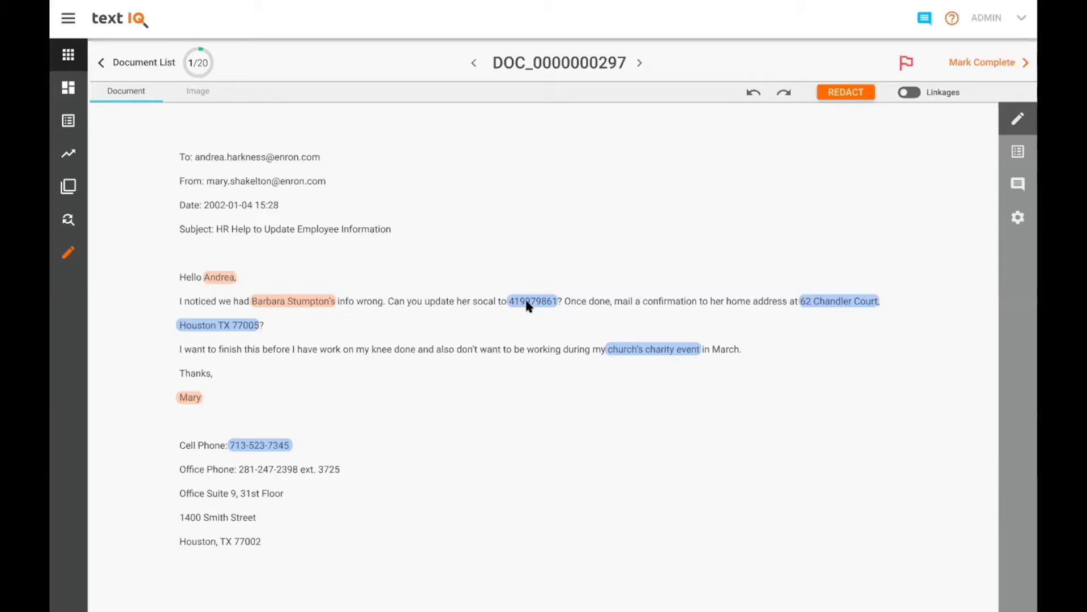
Step: Untag the greeting name and tag 'work on my knee done' as Medical Information
click(221, 281)
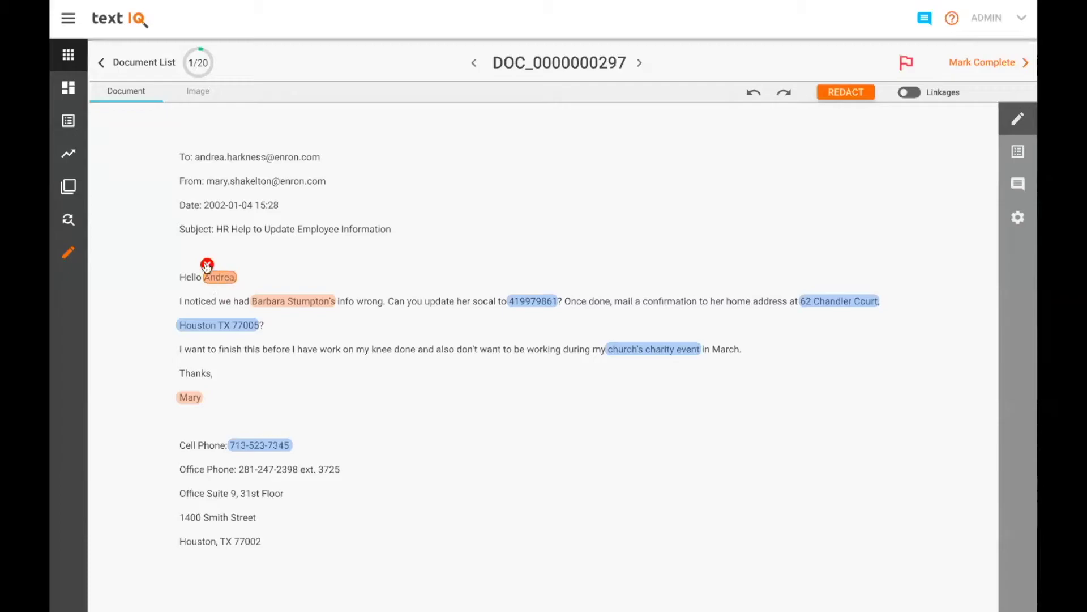
click(207, 264)
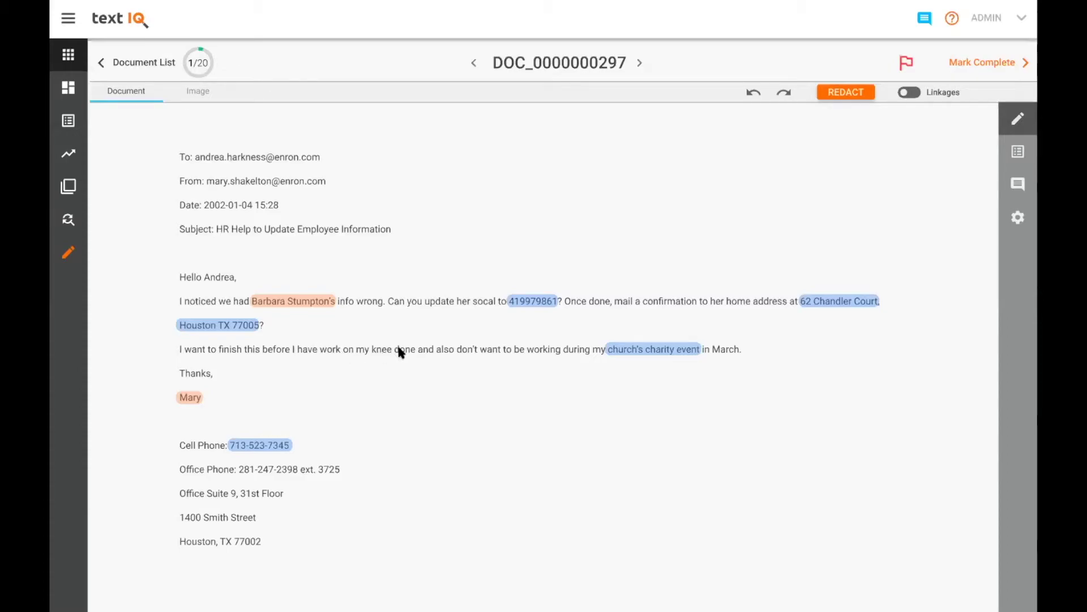
drag(415, 350, 340, 350)
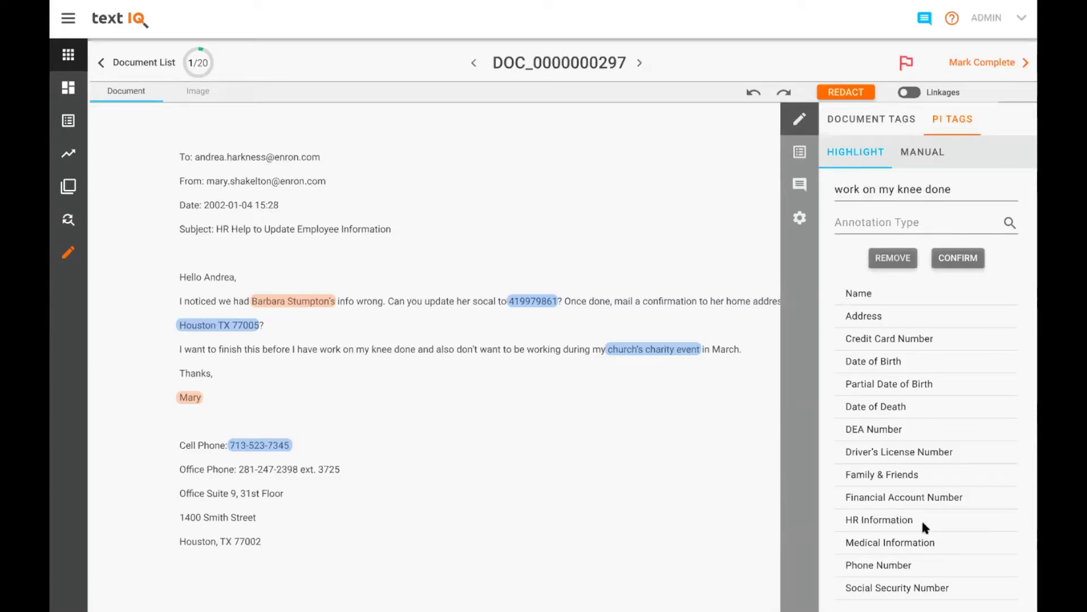
click(919, 545)
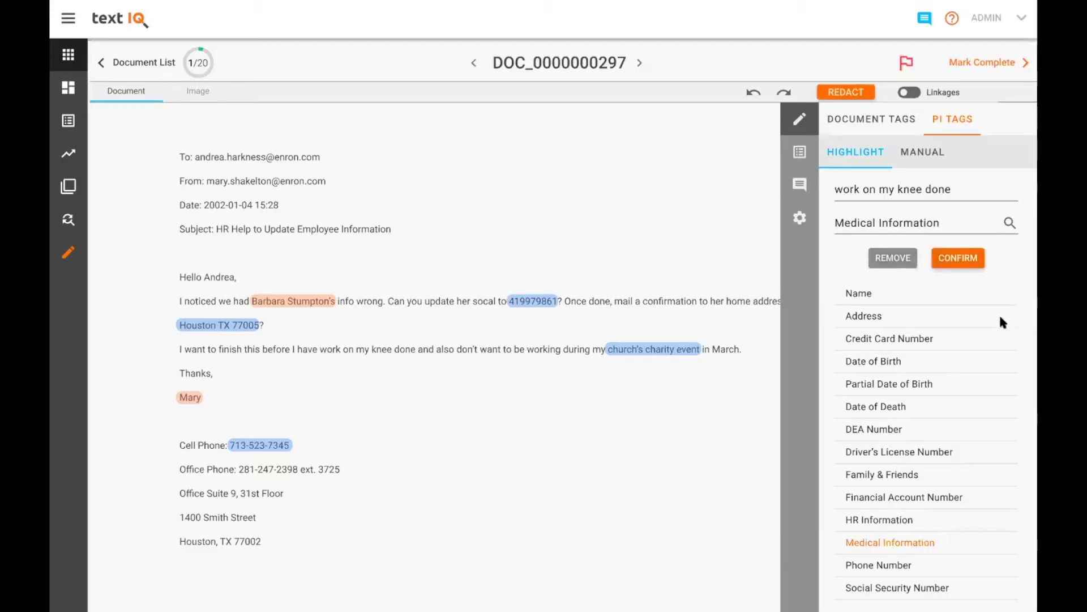
click(960, 257)
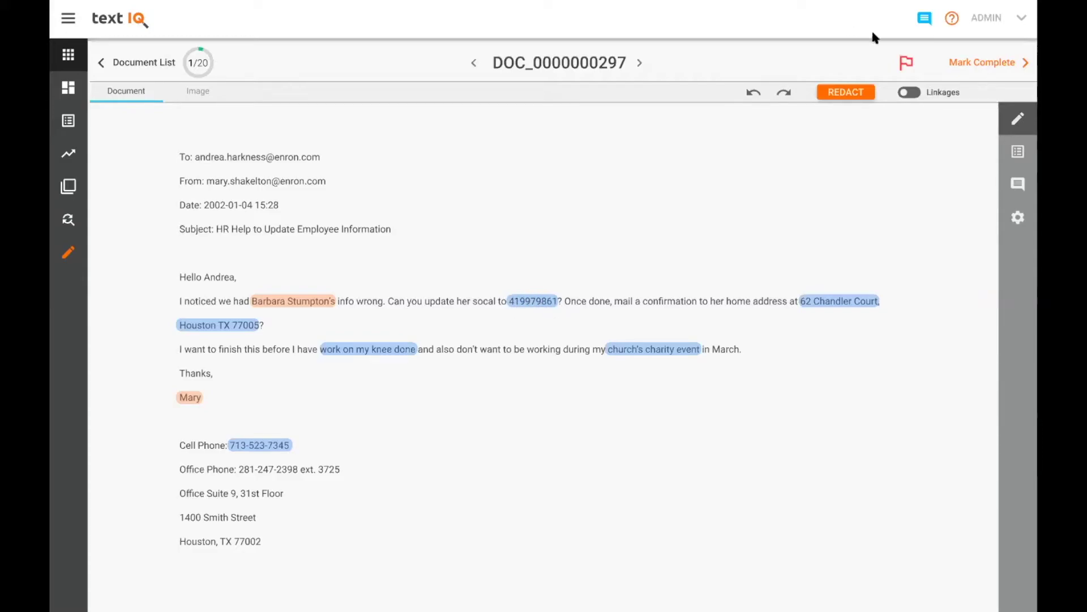
Step: Turn on Linkages and link the signature name to 'work on my knee done'
click(904, 94)
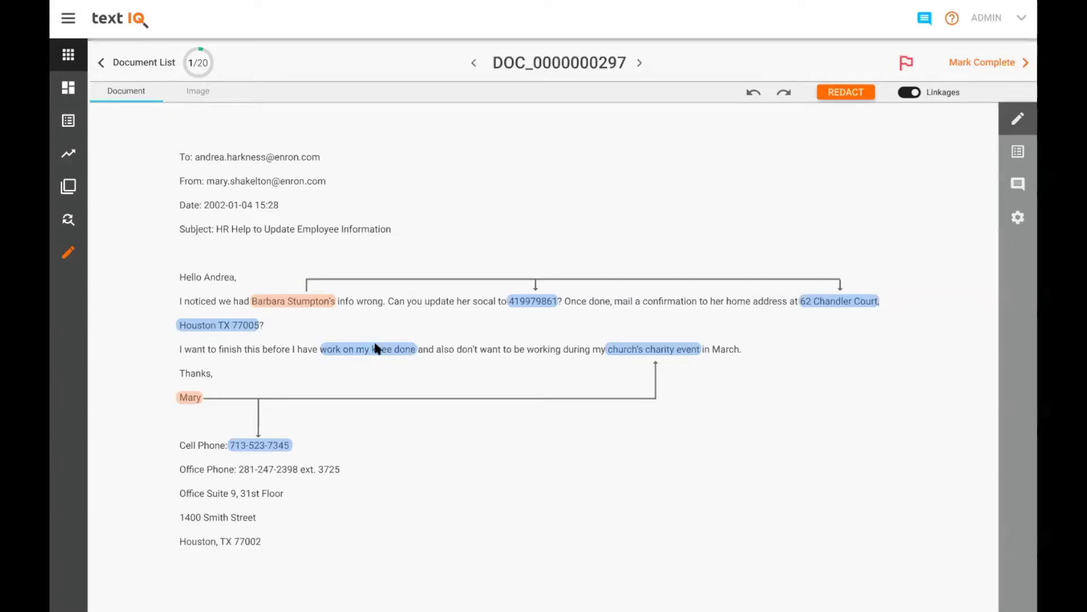
click(188, 398)
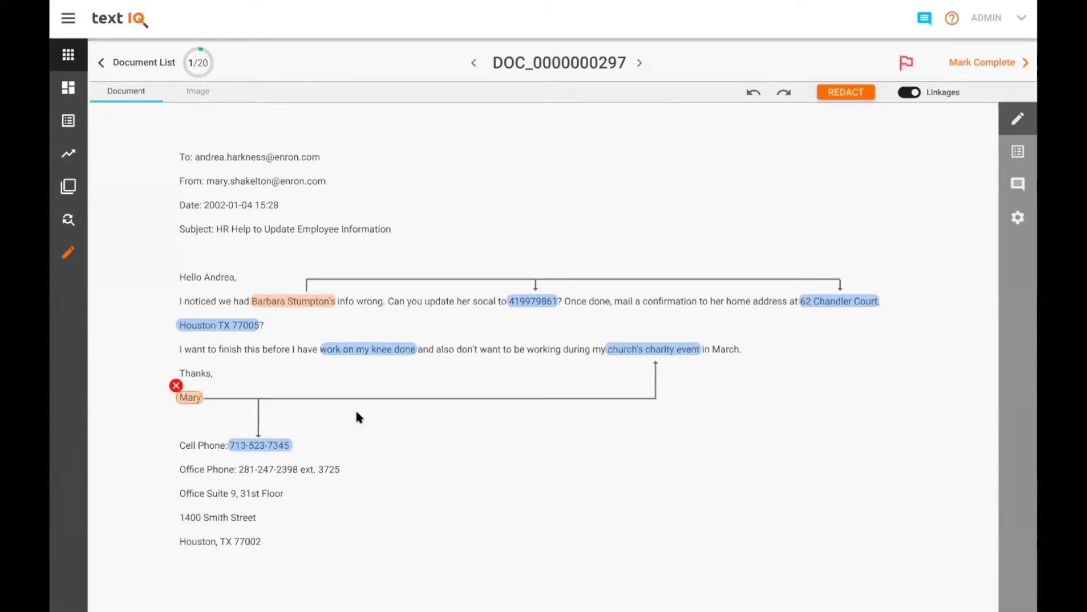
click(374, 350)
Step: Redact all tagged entities in the email, then return to the unredacted text
click(861, 95)
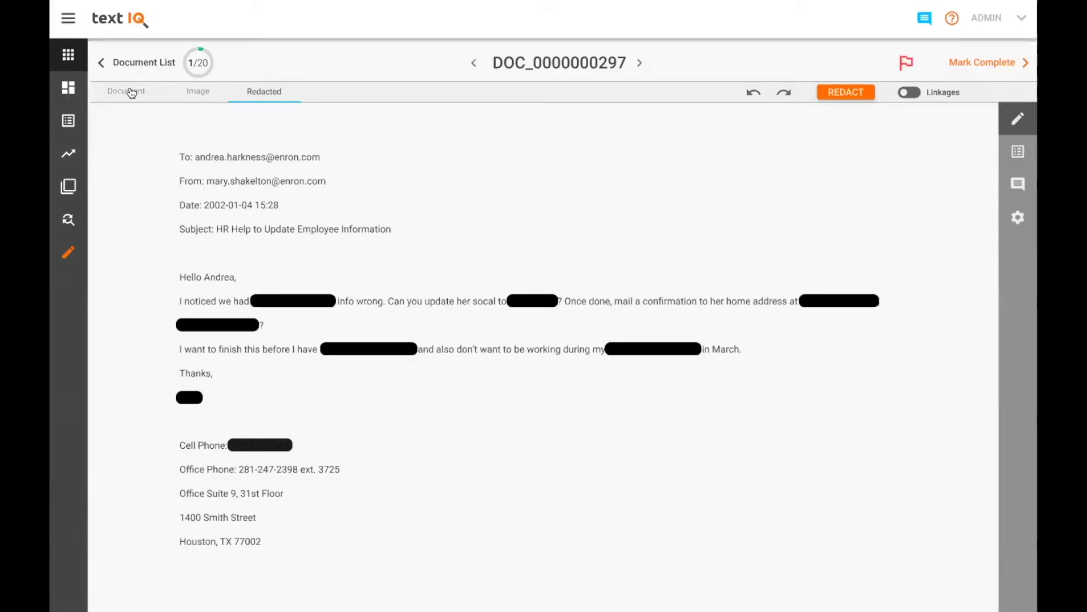
click(131, 91)
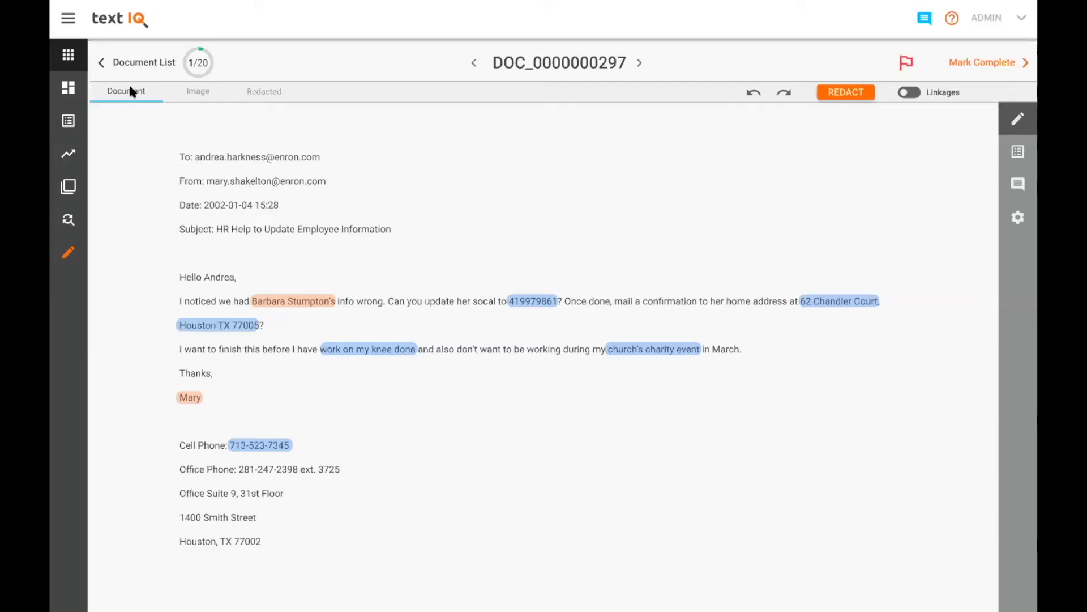
click(955, 64)
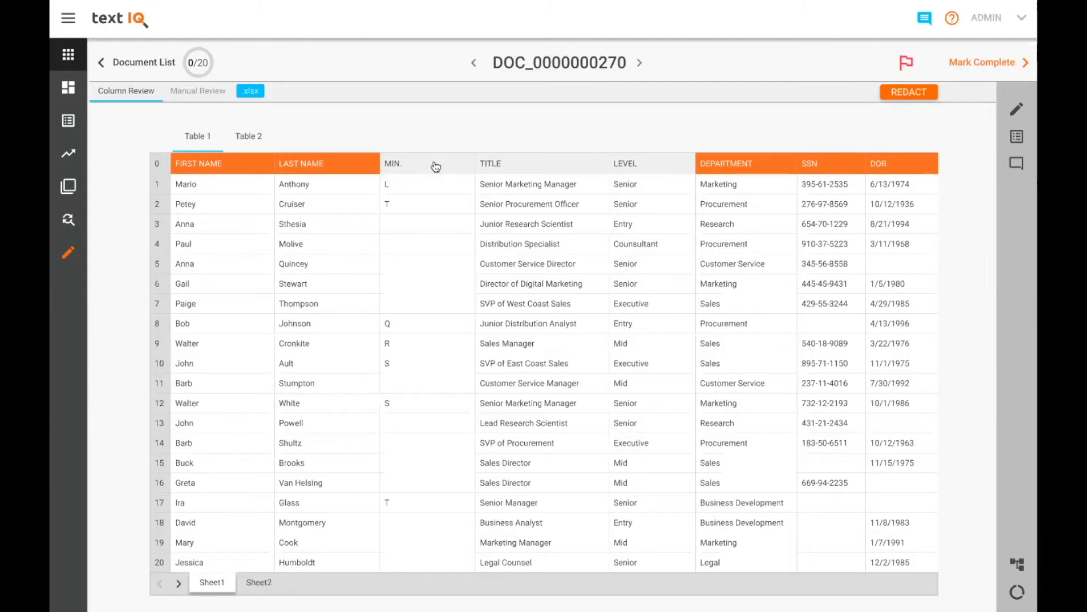
click(405, 164)
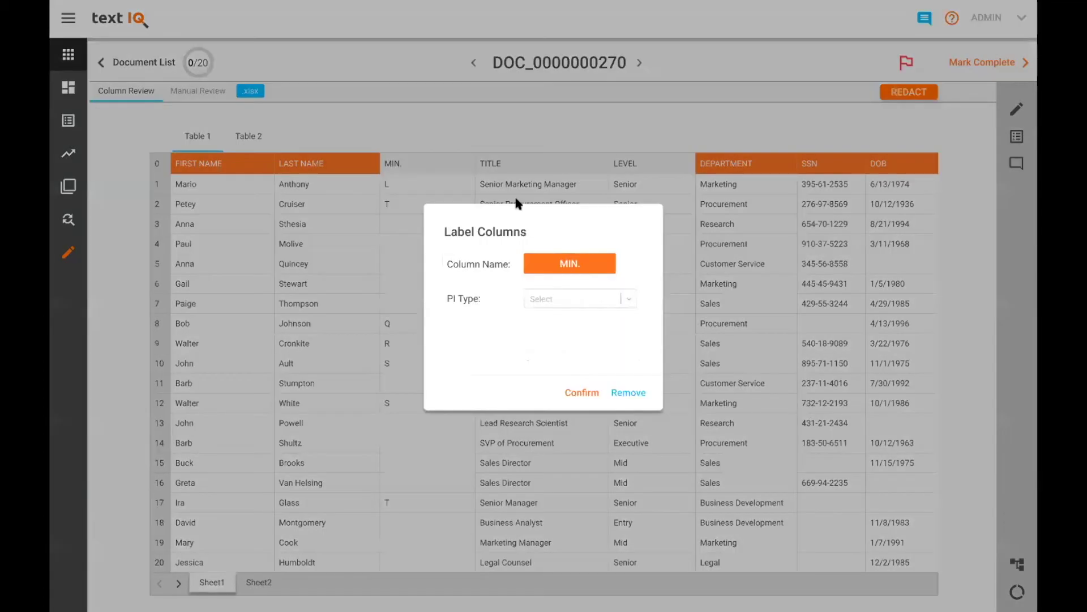
click(583, 298)
scroll(571, 331, down, 3)
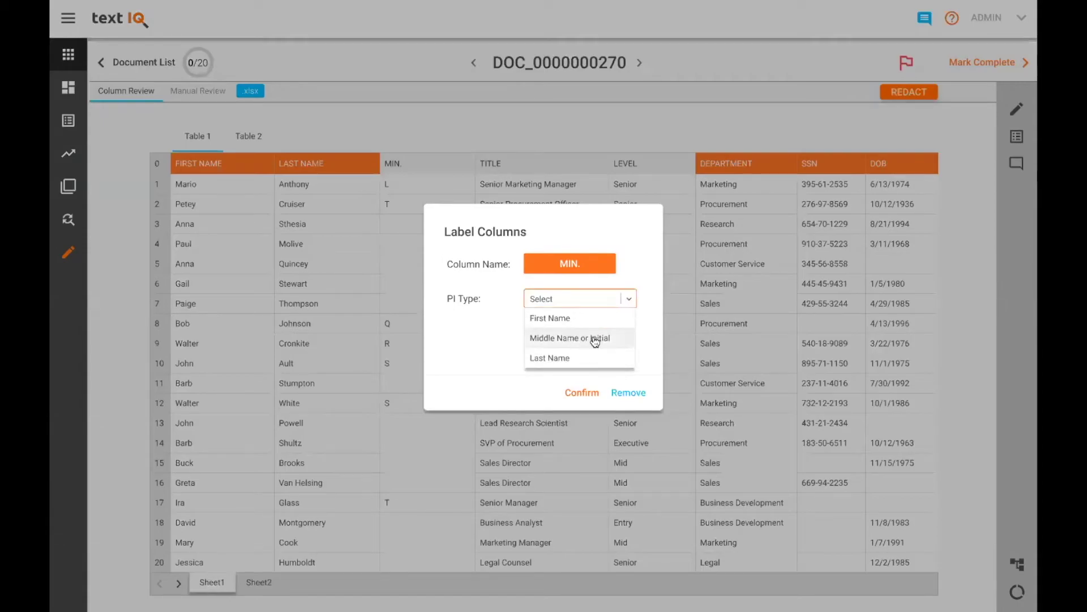
click(595, 338)
click(577, 392)
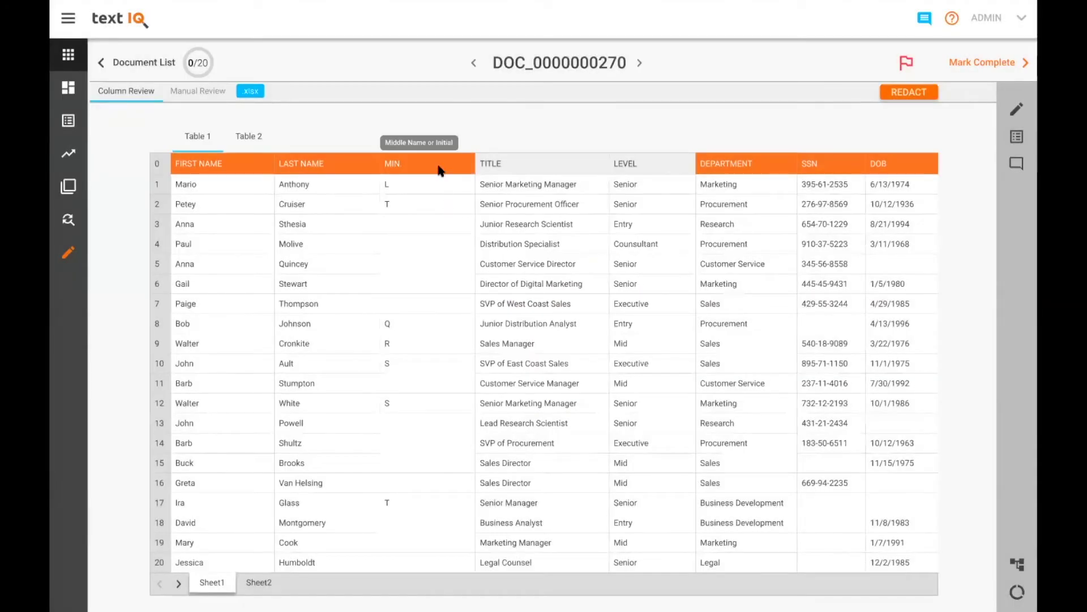
Step: Remove the DEPARTMENT column's PI label and redact the spreadsheet's labelled PI columns
click(742, 164)
click(632, 393)
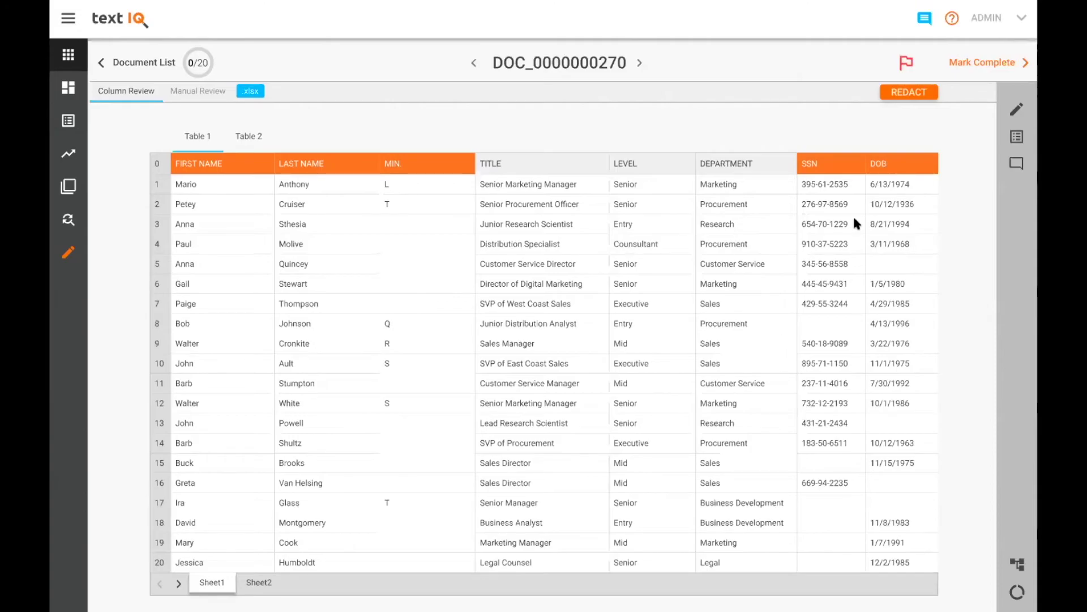
click(903, 87)
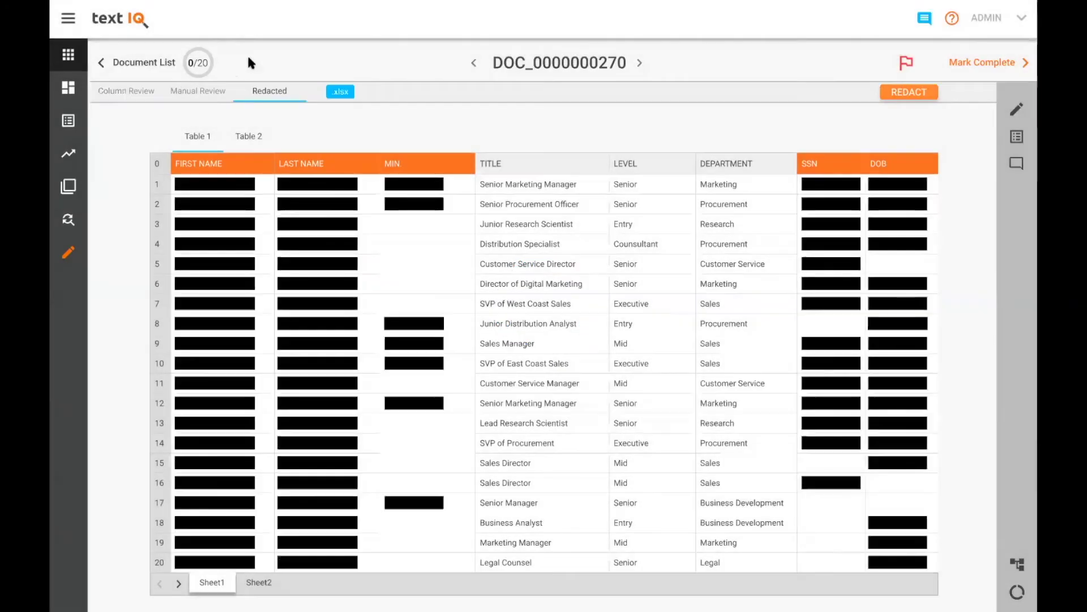
Step: Return to the unredacted Column Review and mark the document review complete
click(139, 97)
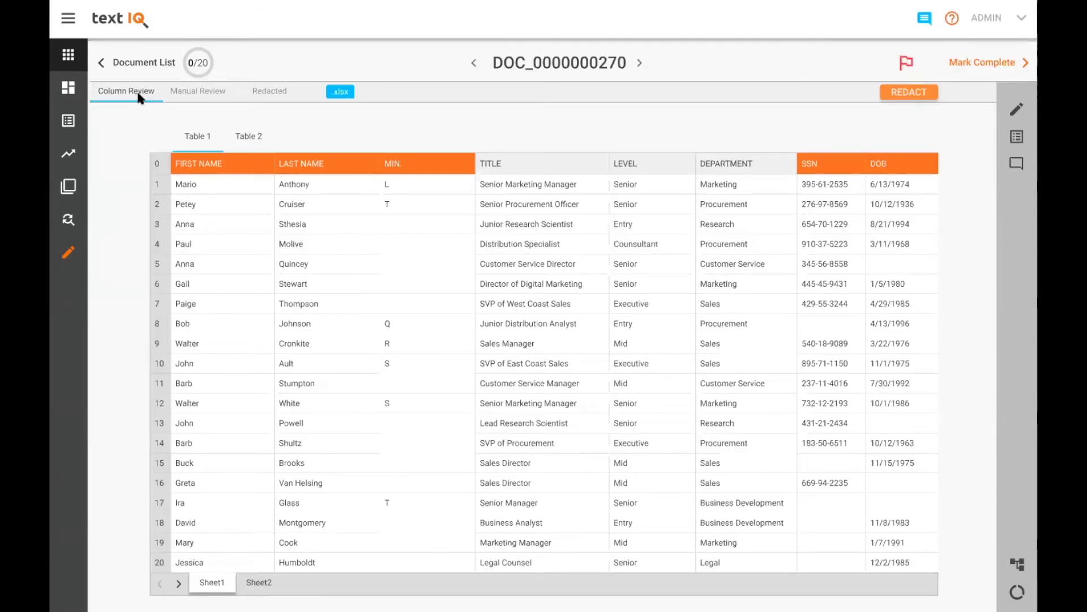
click(978, 63)
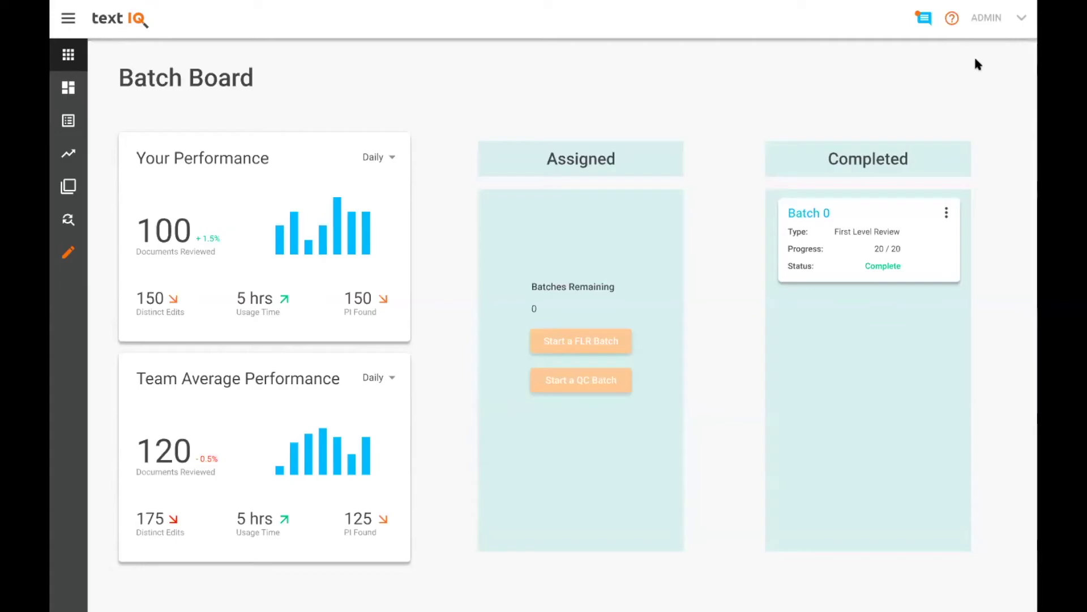
Step: Go to the Individual Deduplication page from the left sidebar
click(68, 222)
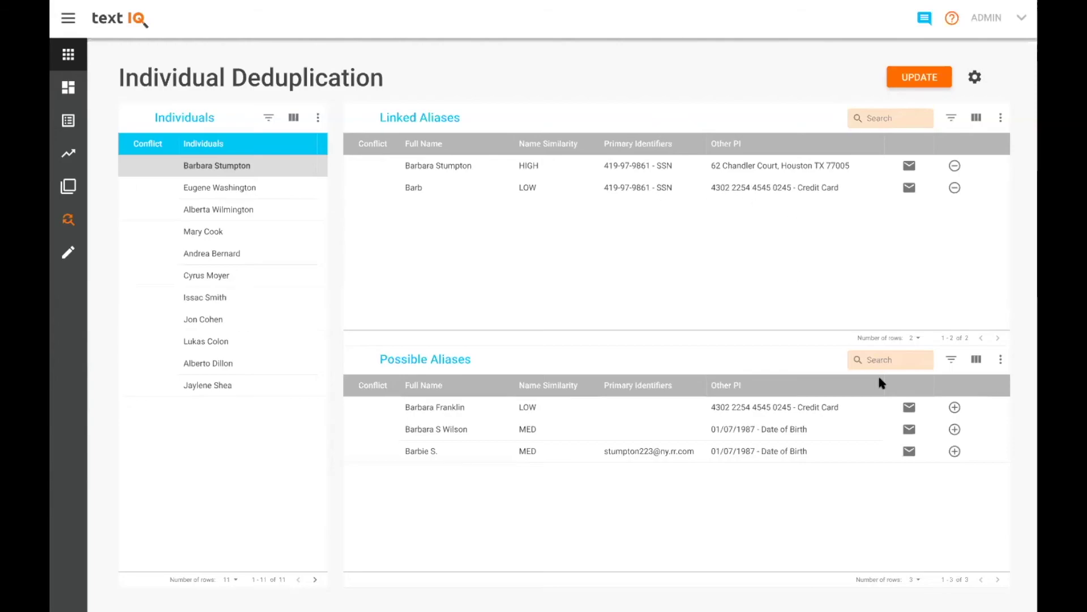
Step: Link the possible alias sharing the same credit card to the first individual
click(955, 408)
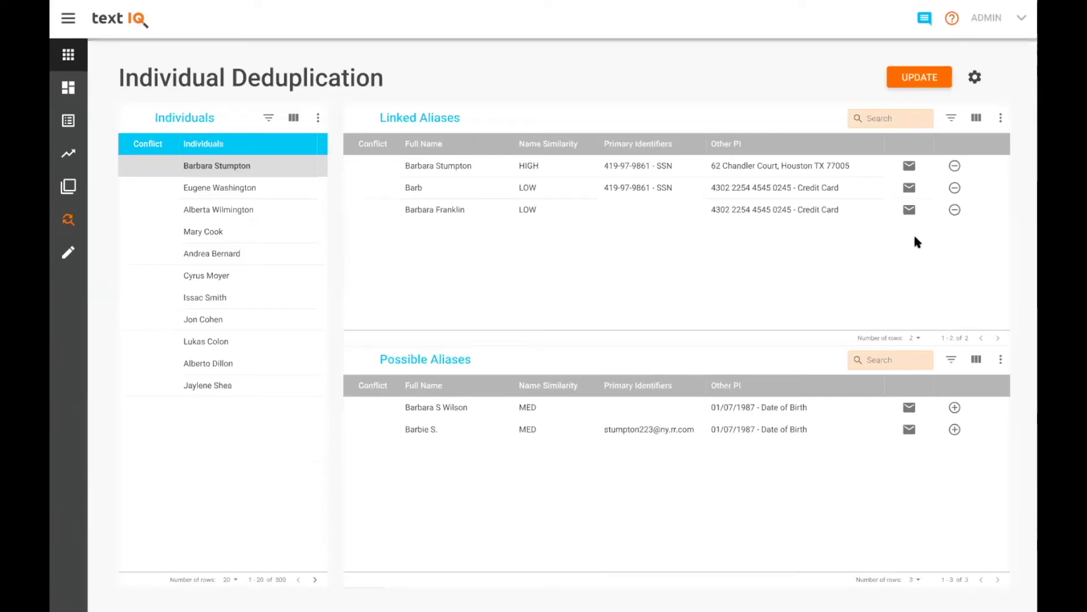
Step: Open Report Generation with Show PI turned on, then view the Document Report
click(68, 121)
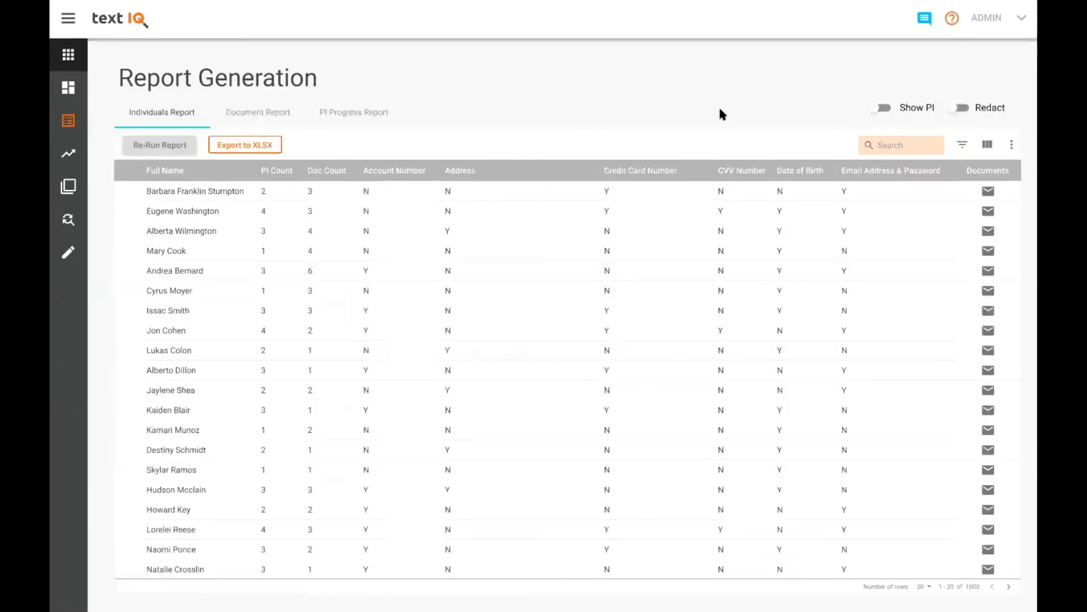
click(883, 109)
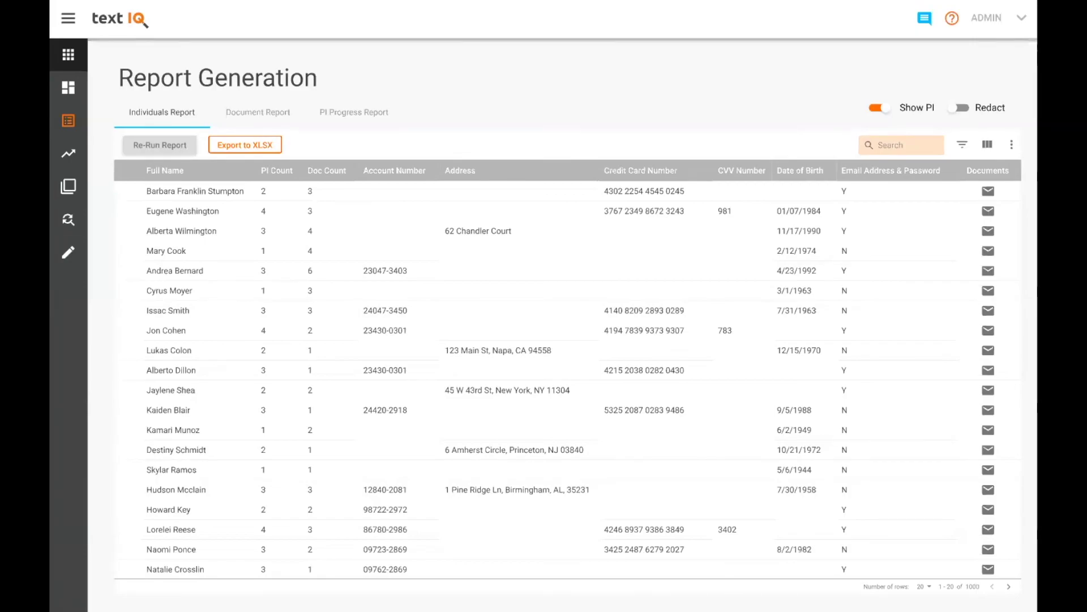
click(260, 113)
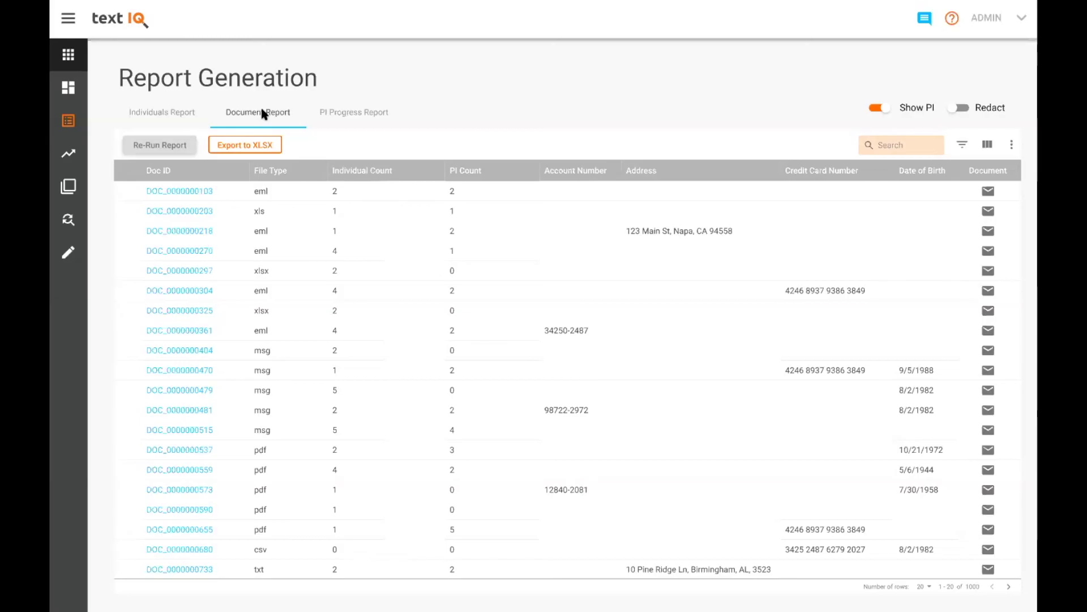
click(164, 111)
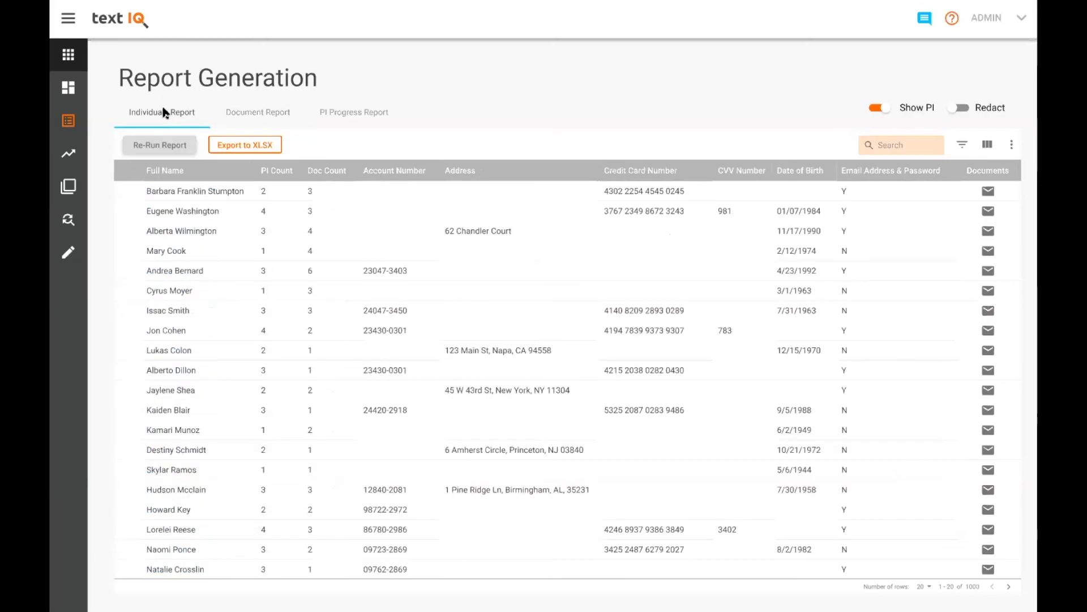